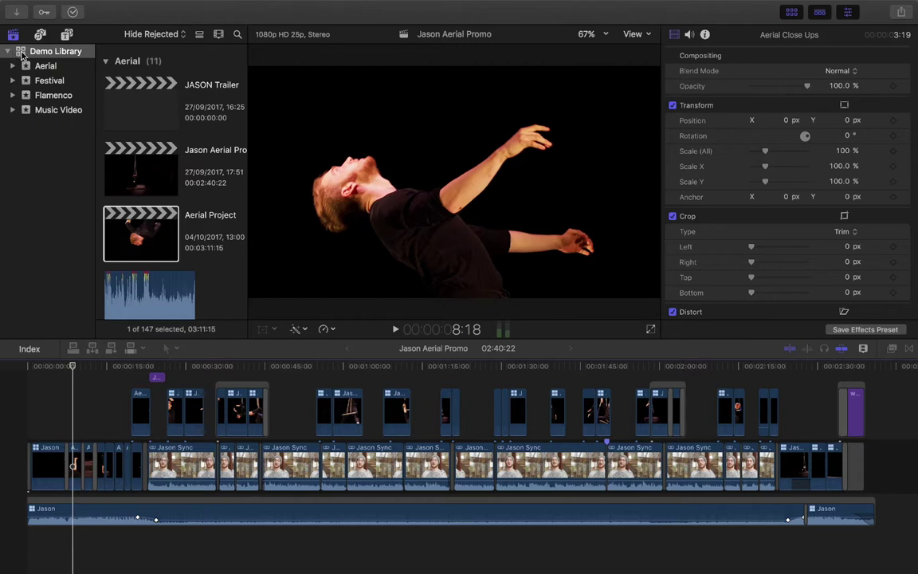
View Demo Library's properties and browse its 147 items, including the Aerial event.
left_click(50, 49)
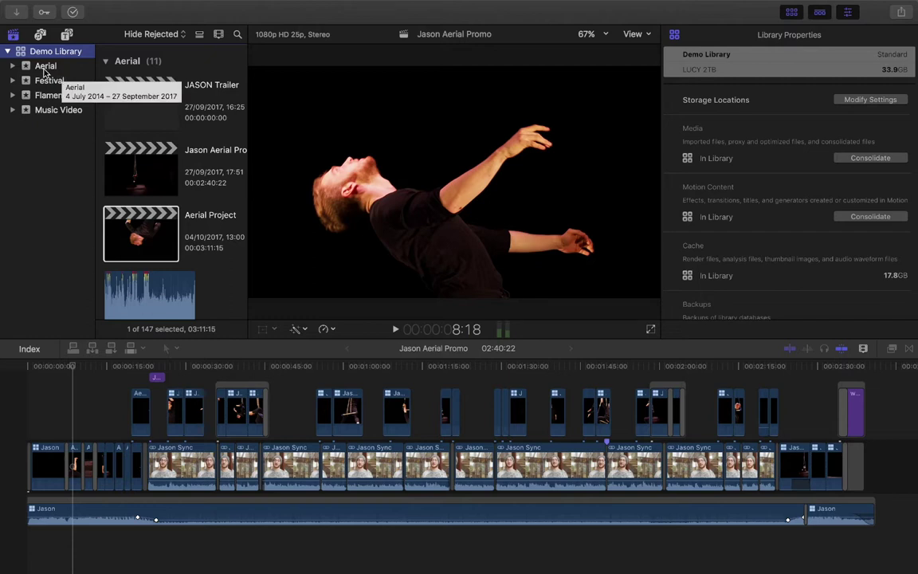
left_click(41, 64)
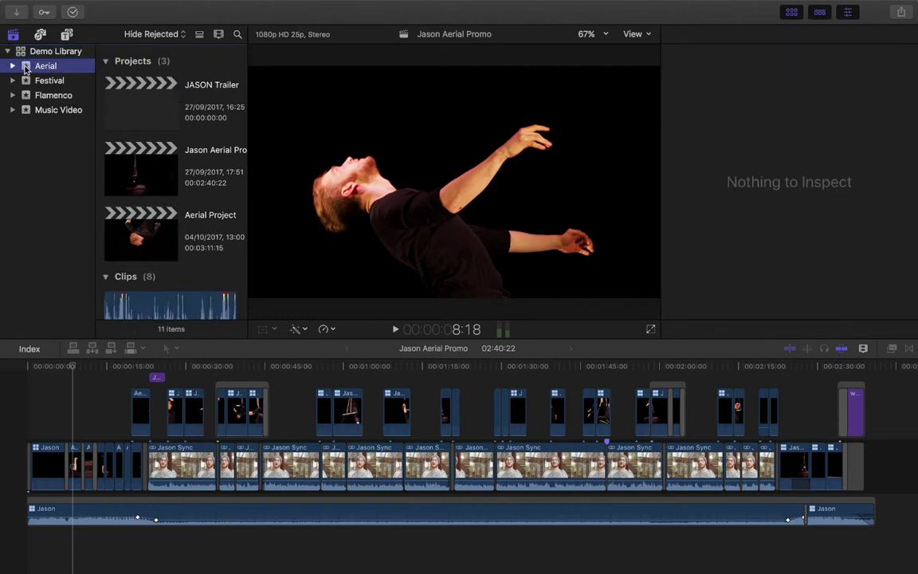
left_click(24, 51)
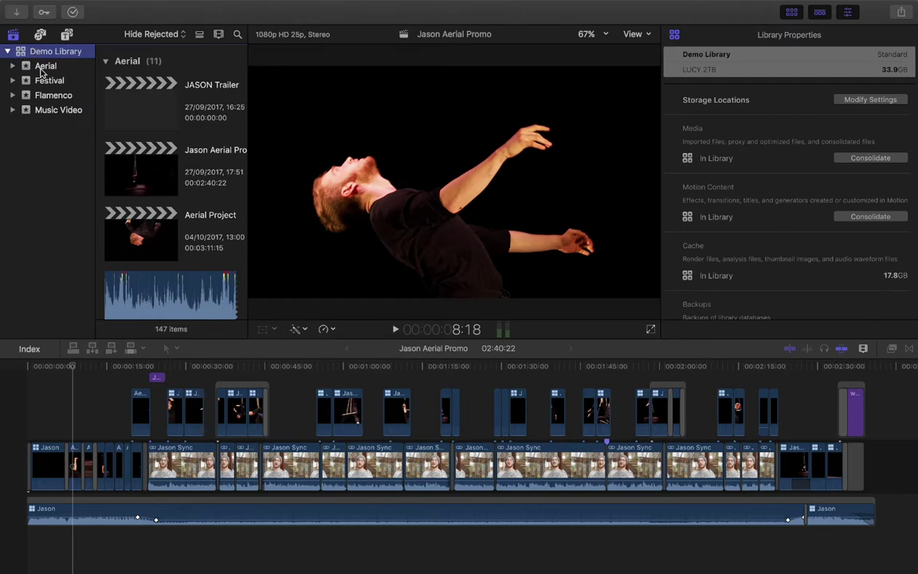
scroll(144, 215, "down", 5)
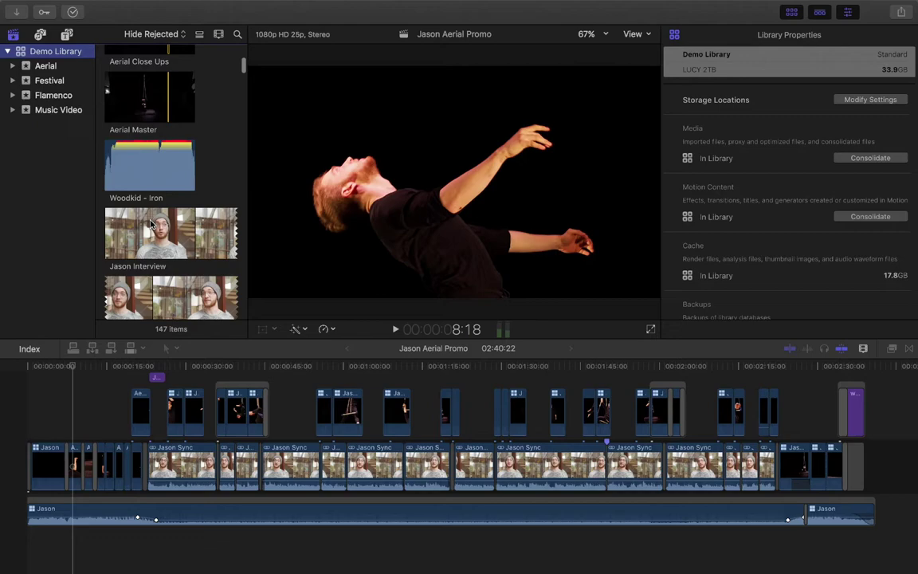
scroll(151, 226, "down", 15)
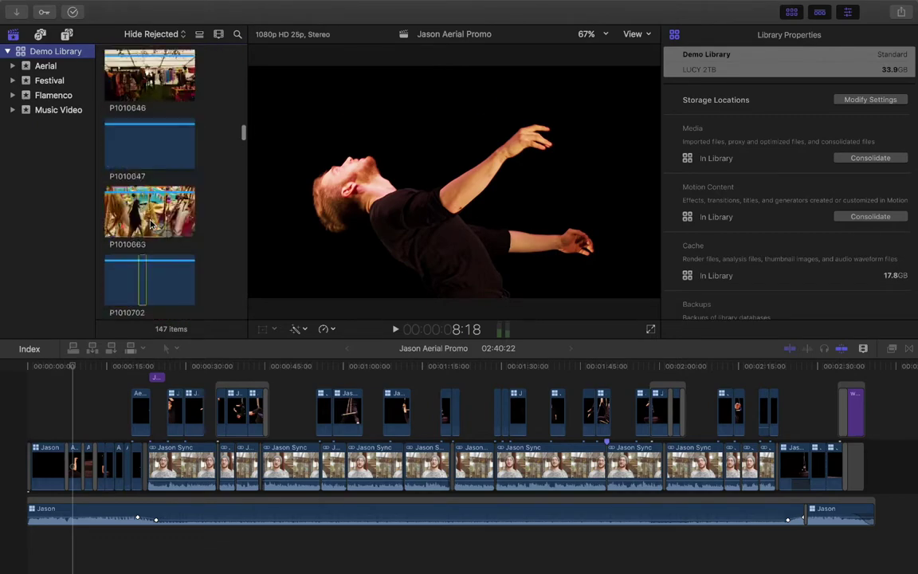
scroll(152, 226, "down", 20)
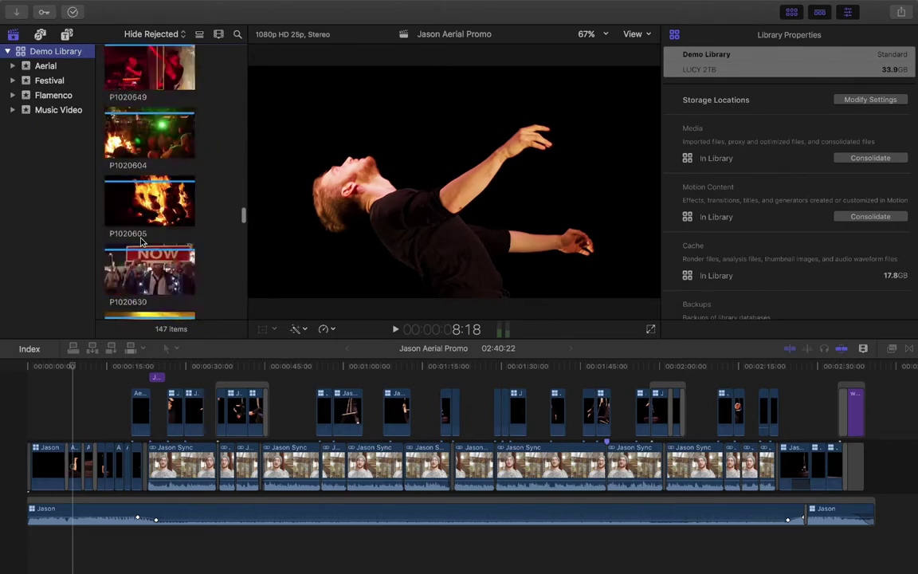
scroll(141, 241, "up", 20)
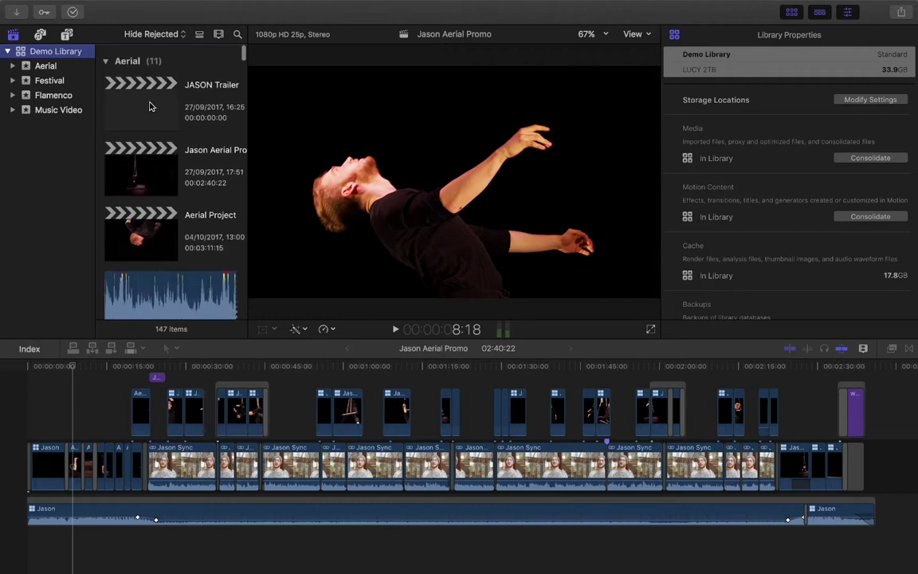
Open the JASON Trailer, Jason Aerial Promo and Aerial projects, ending on JASON Trailer.
double_click(146, 107)
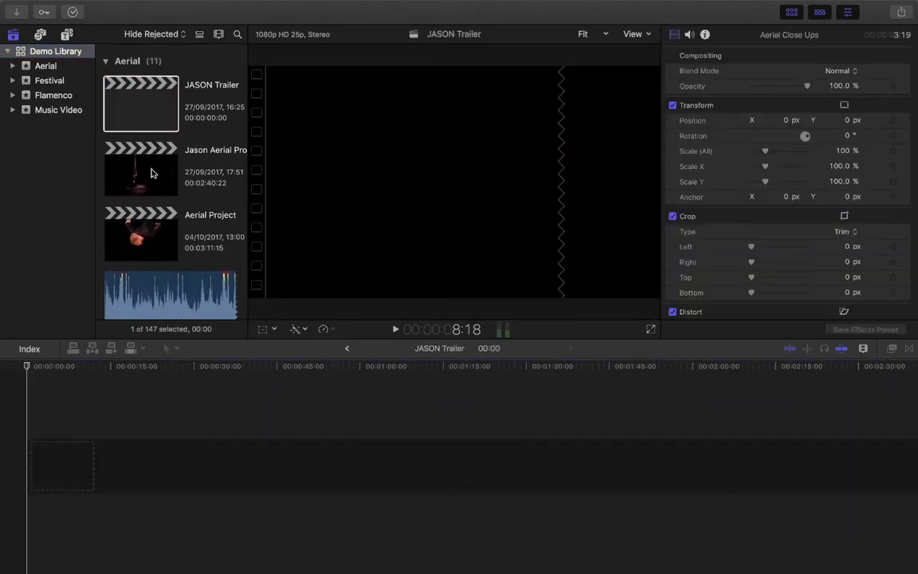
double_click(152, 173)
double_click(157, 229)
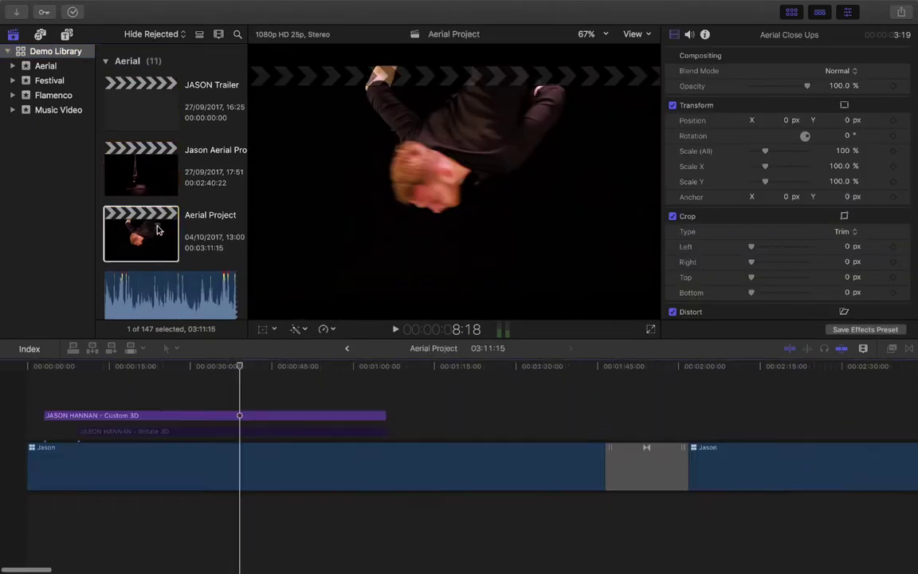
double_click(141, 88)
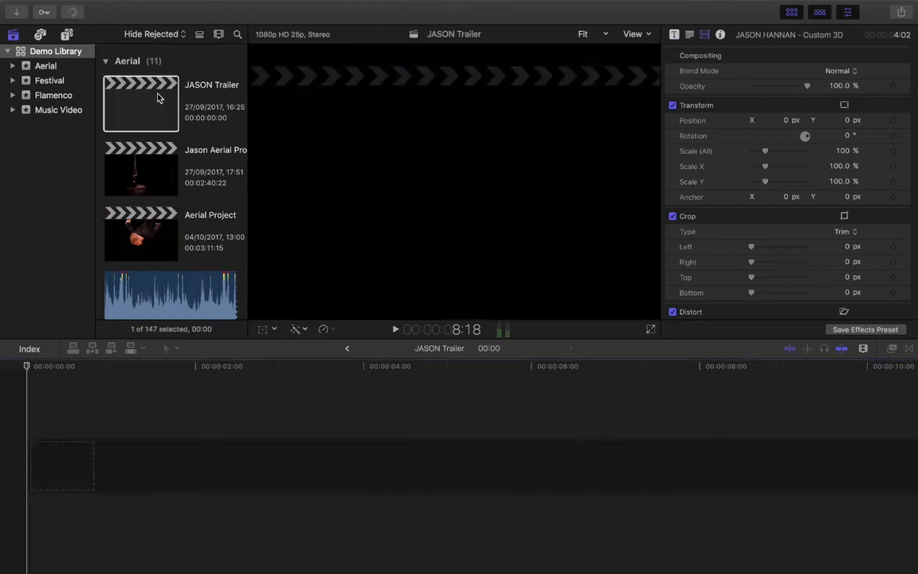
Reselect Demo Library to show media, Motion content and 17.8 GB cache stored in the library.
left_click(56, 52)
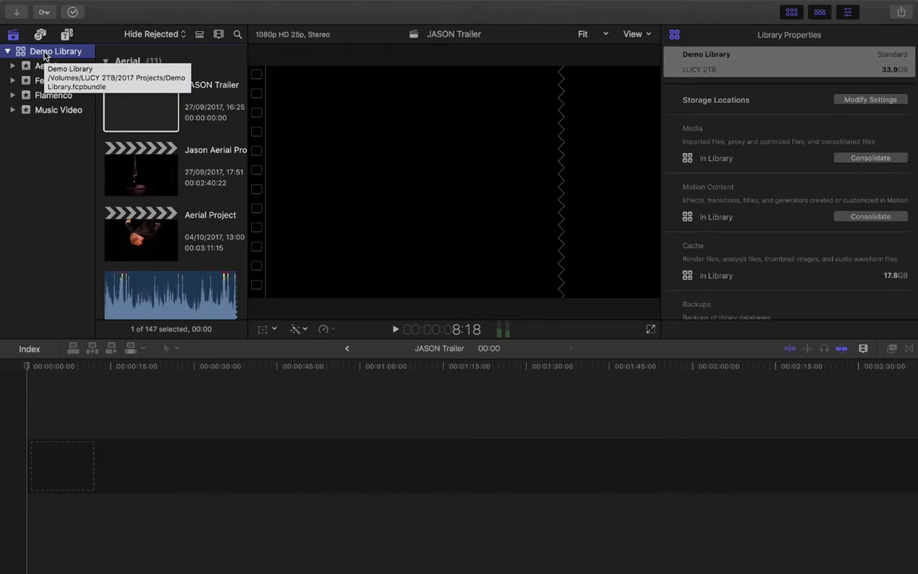
key("Return")
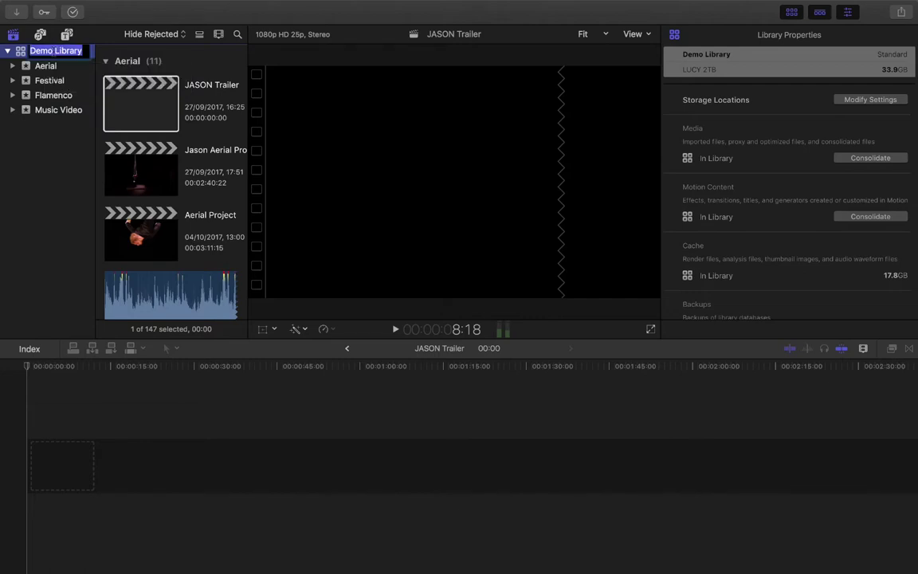
left_click(45, 69)
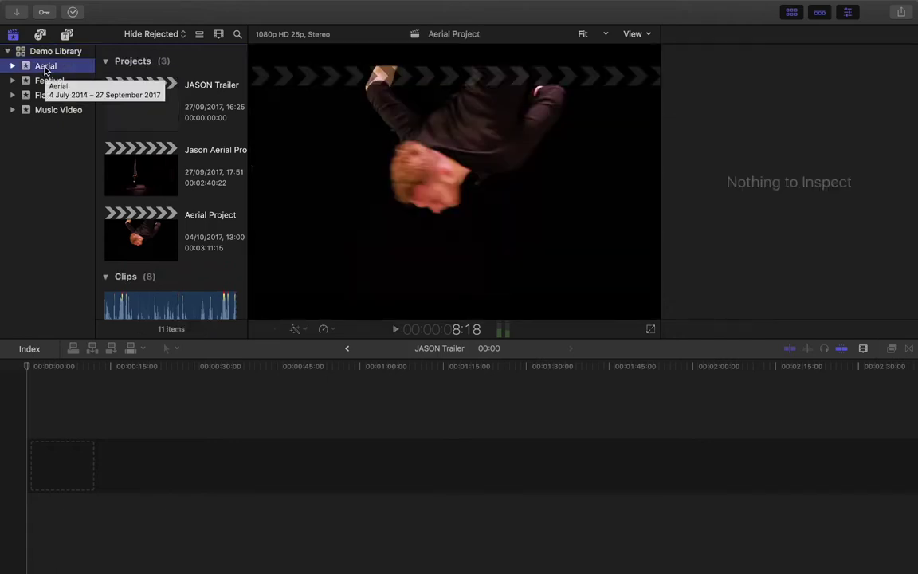
left_click(40, 52)
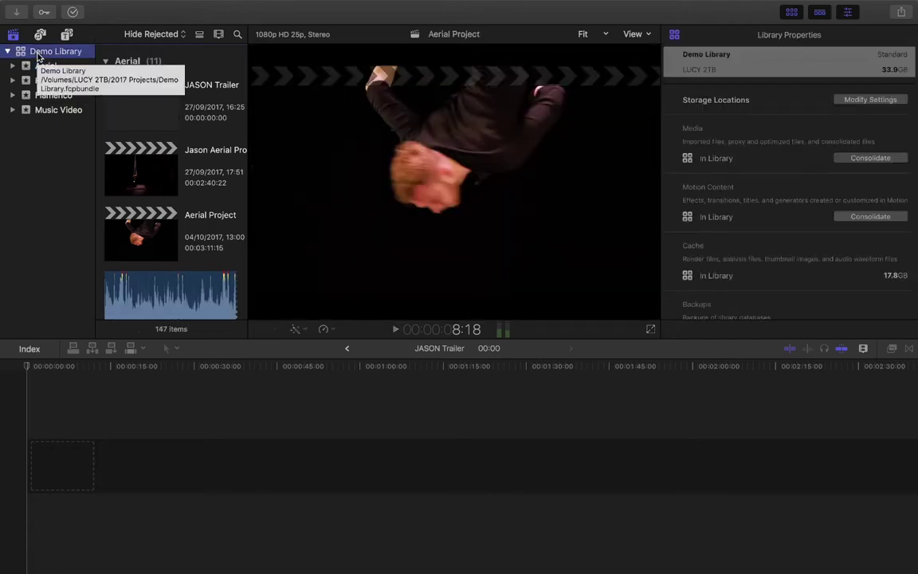
Open the 2017 Autumn Projects library from File > Open Library.
left_click(109, 6)
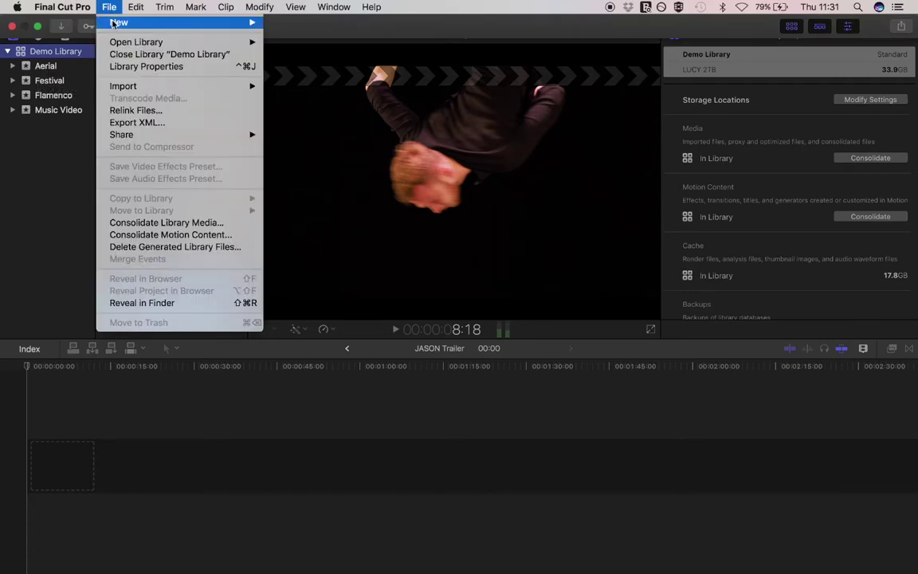
mouse_move(231, 41)
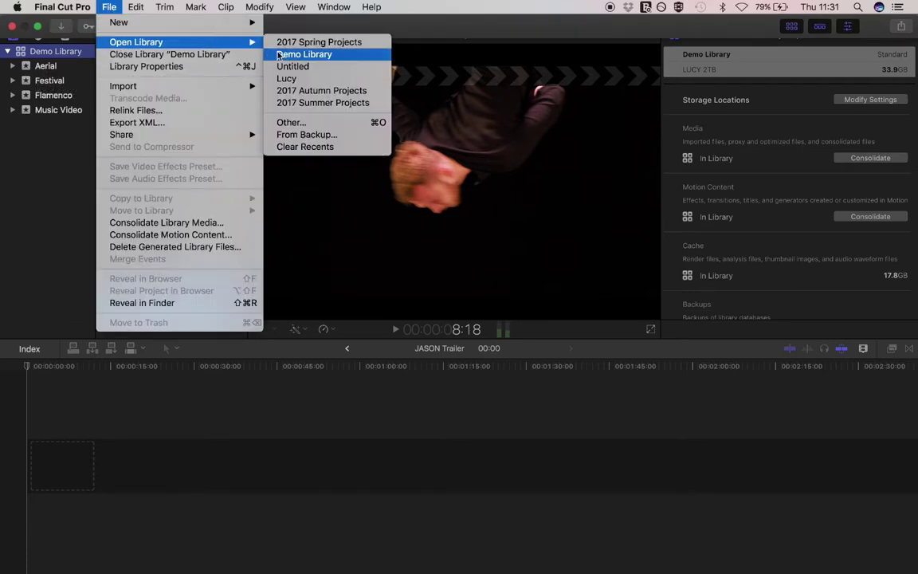
left_click(308, 92)
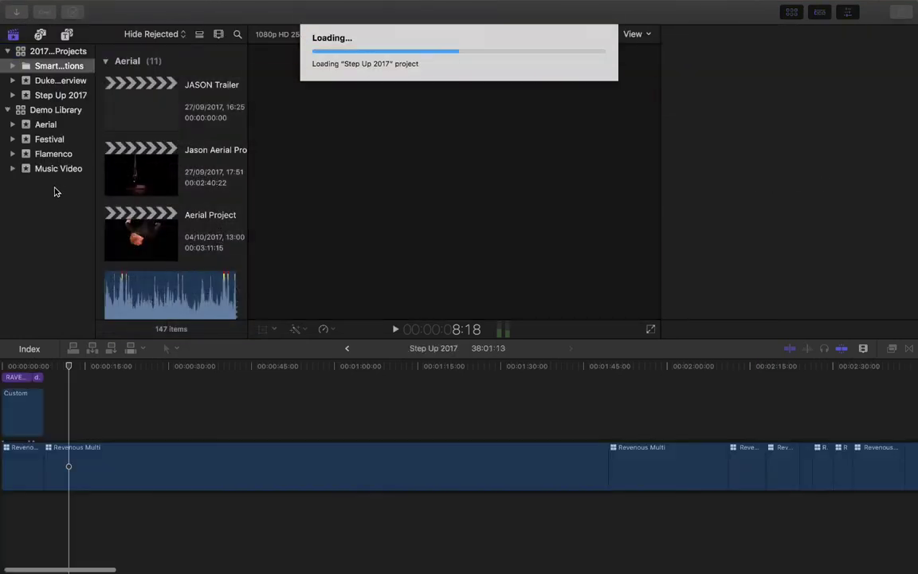
Close the 2017 Autumn Projects library, leaving only Demo Library open.
left_click(54, 51)
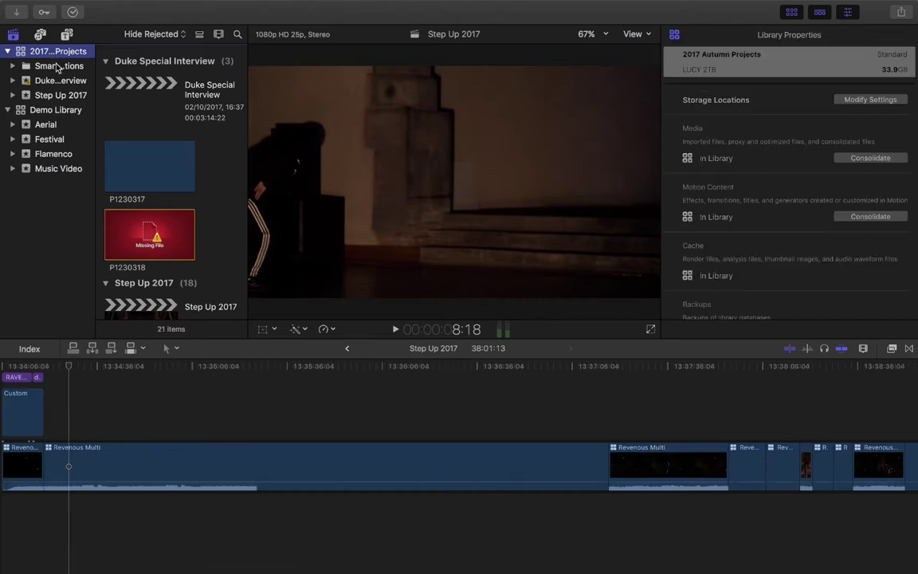
left_click(56, 67)
left_click(54, 51)
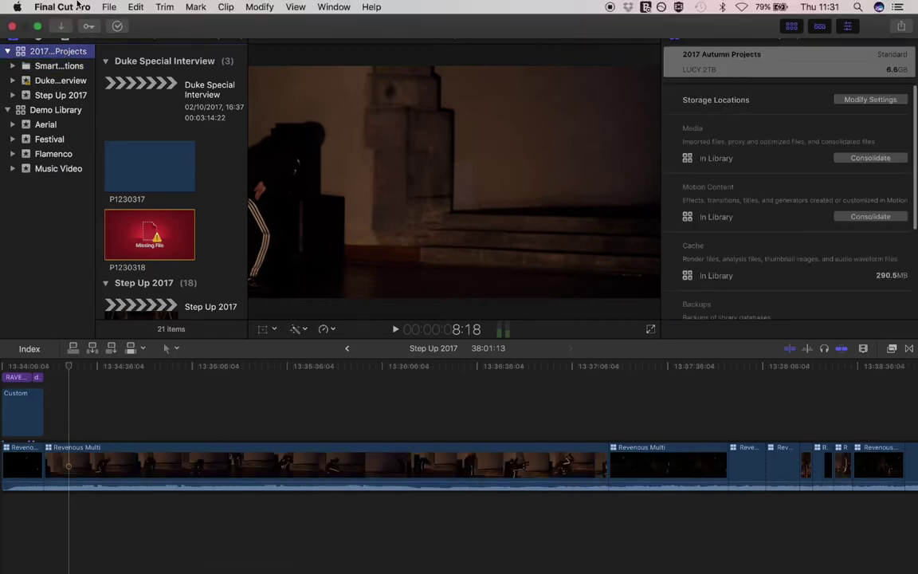
left_click(110, 8)
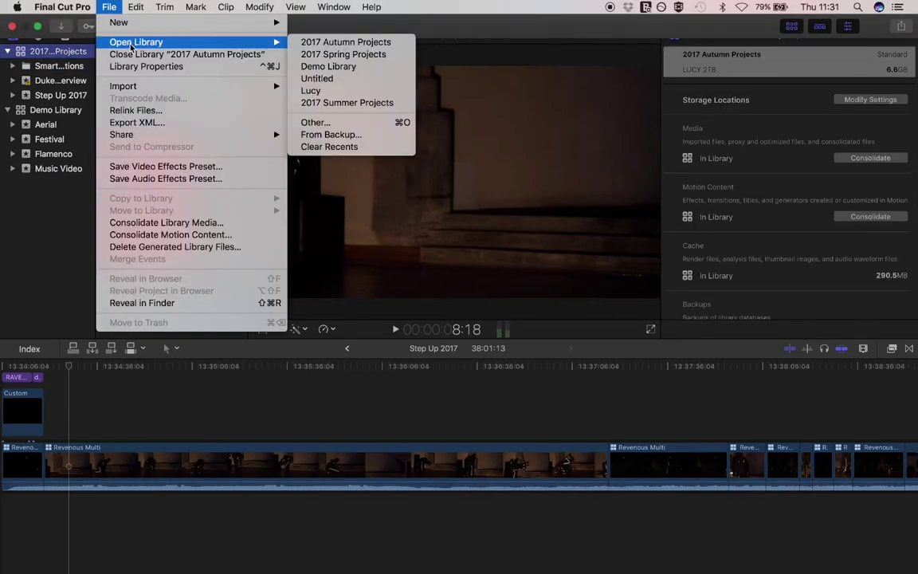
left_click(134, 55)
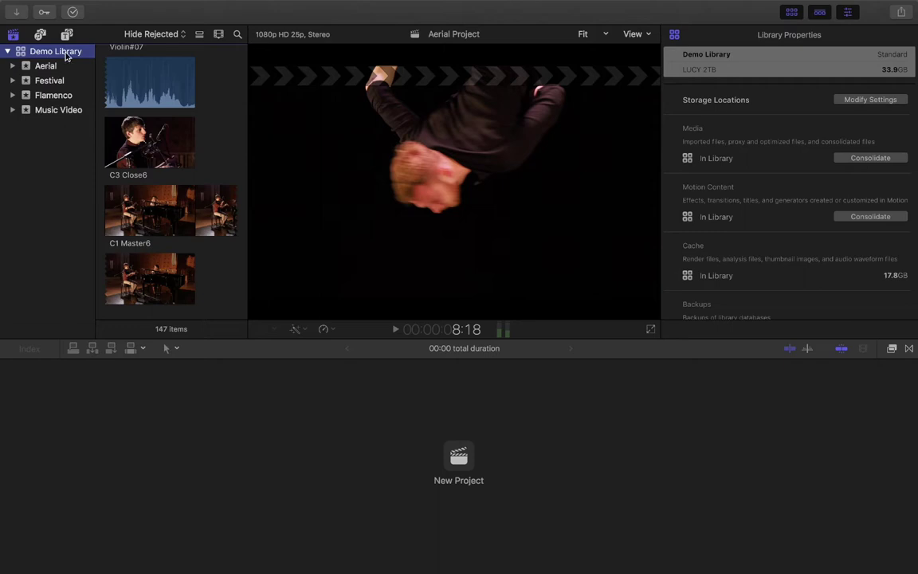
Choose File > New > Library to get the Save dialog proposing Untitled 1 in Movies.
left_click(65, 52)
key("Return")
mouse_move(64, 5)
left_click(110, 8)
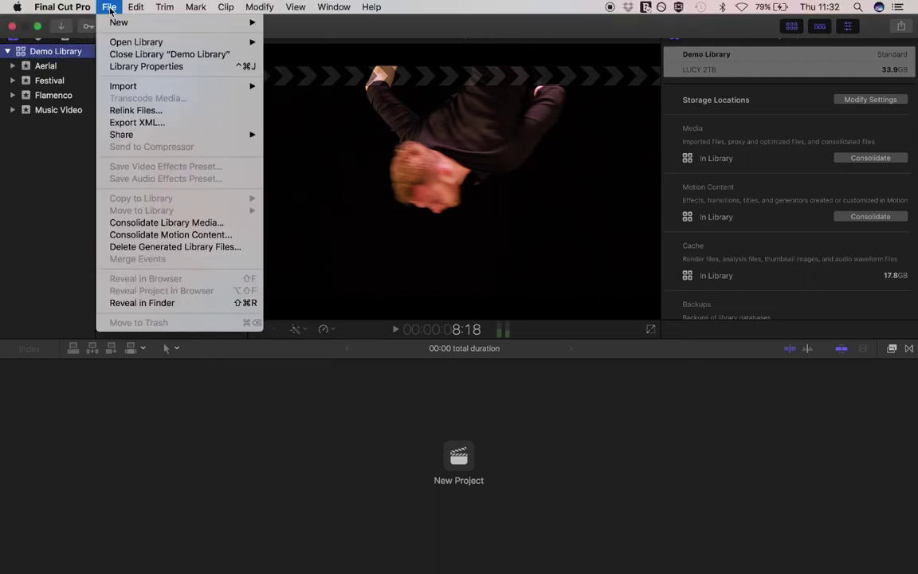
mouse_move(123, 24)
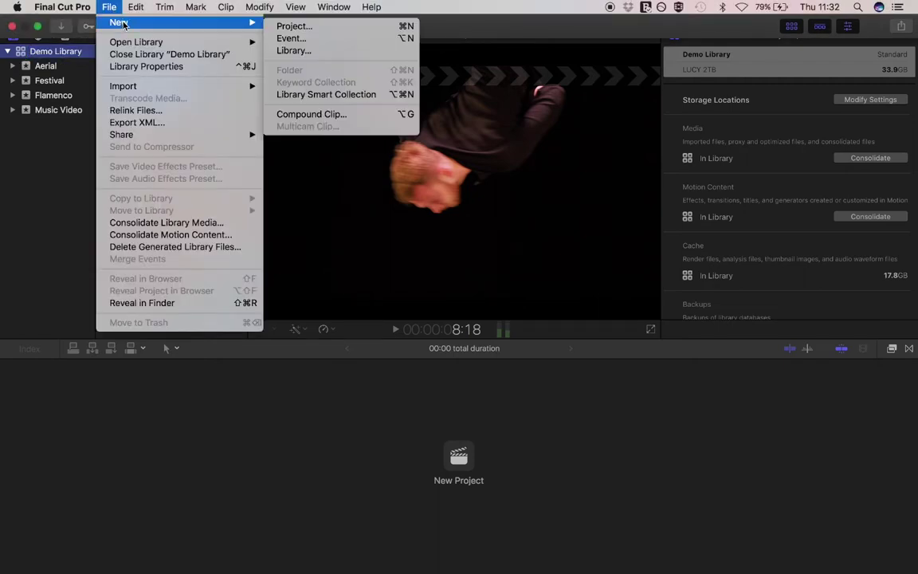
left_click(327, 51)
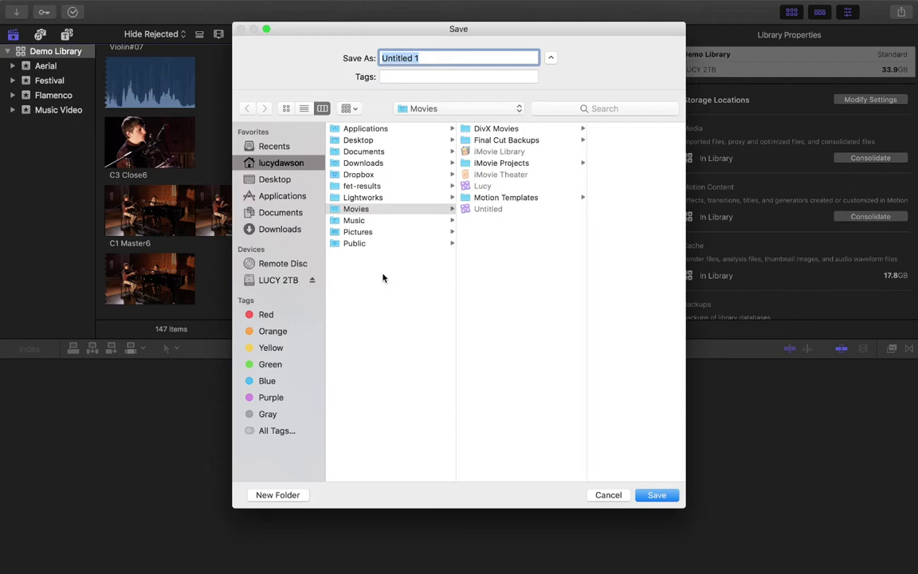
Save the new library as 'Demo Library2' at the top level of the LUCY 2TB drive.
left_click(277, 280)
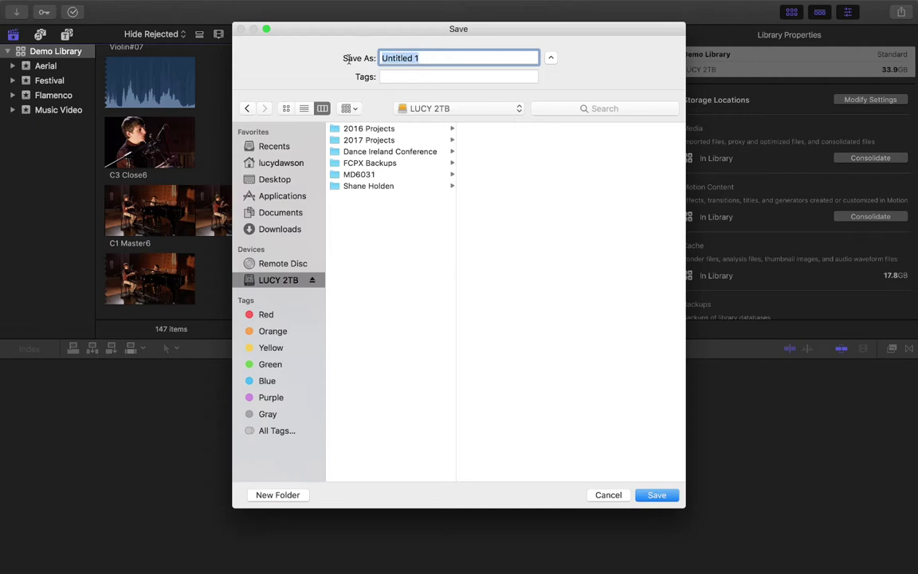
type("Demo Library2")
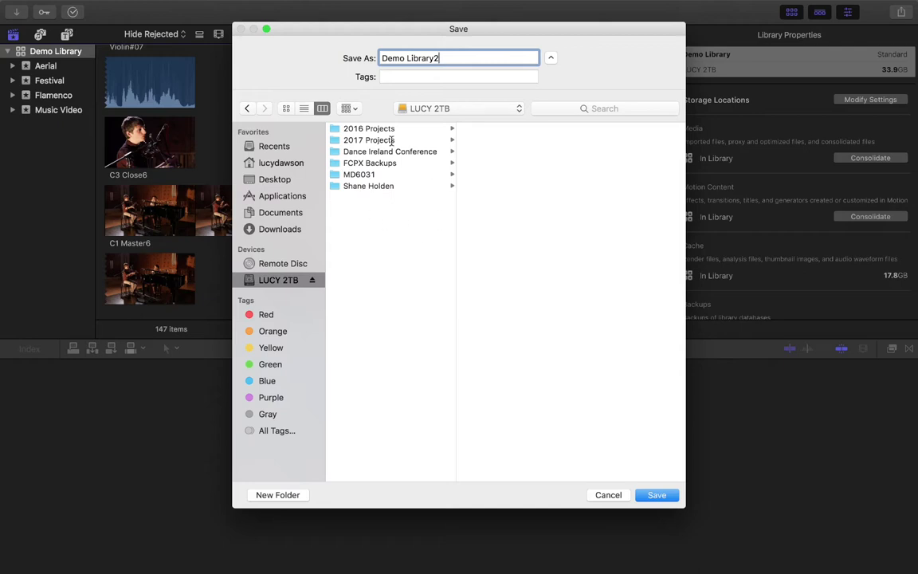
left_click(392, 140)
left_click(357, 127)
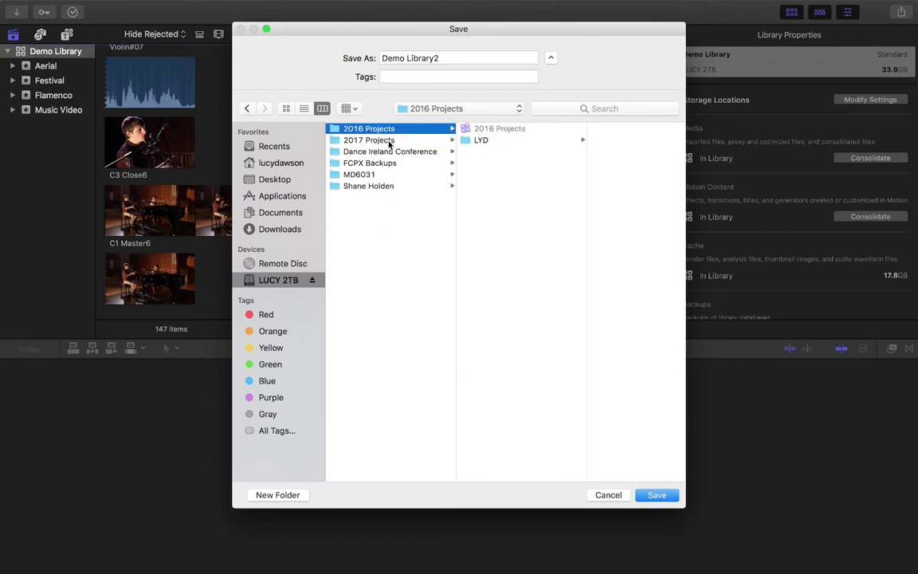
left_click(389, 141)
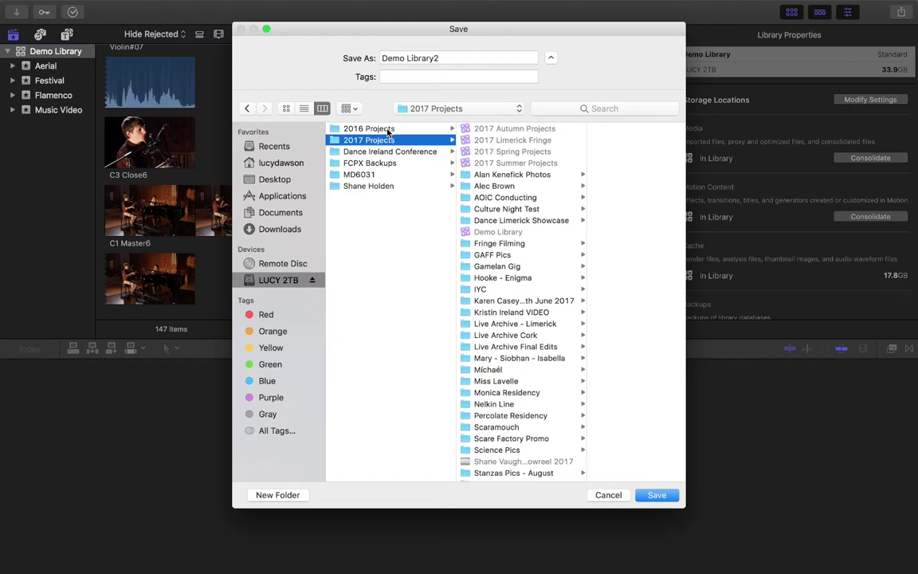
left_click(389, 129)
left_click(389, 141)
left_click(263, 278)
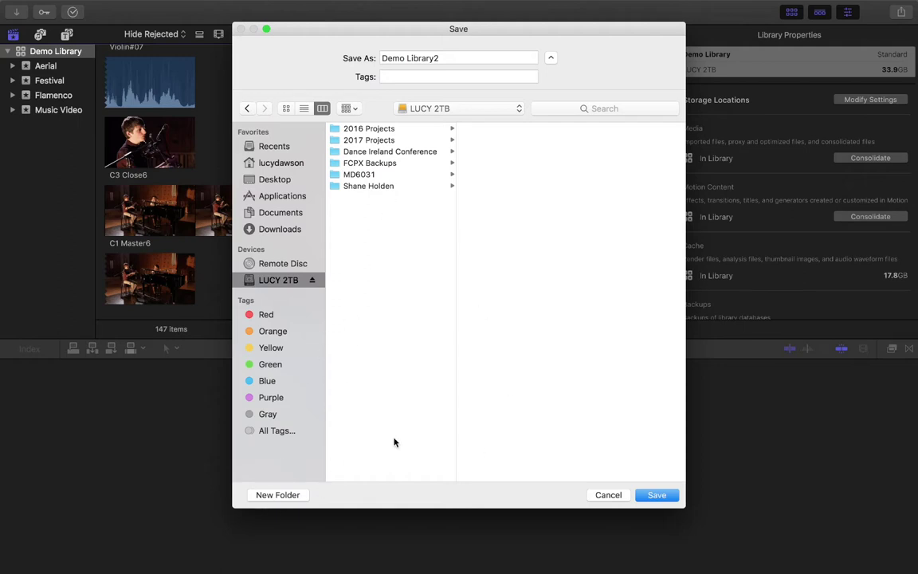
left_click(658, 495)
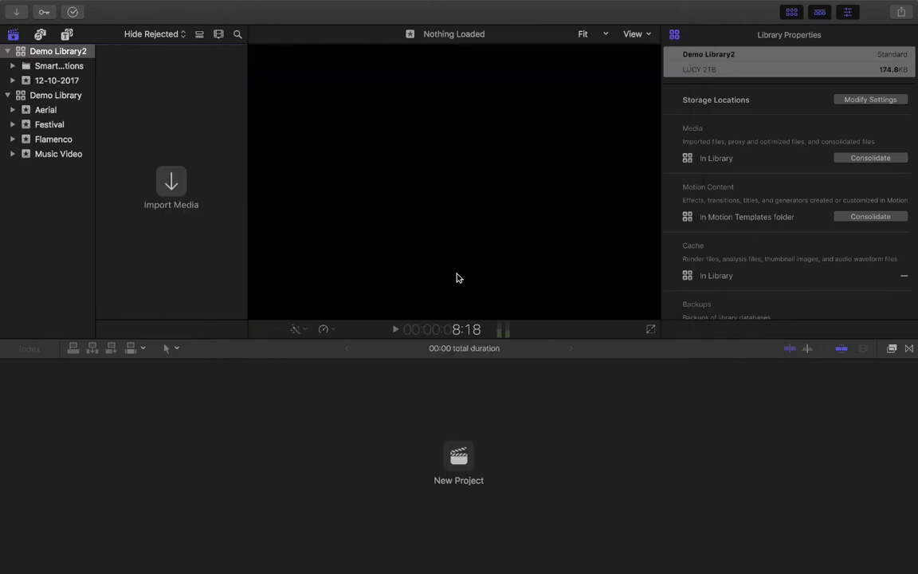
Close the old Demo Library via File > Close Library "Demo Library".
left_click(53, 53)
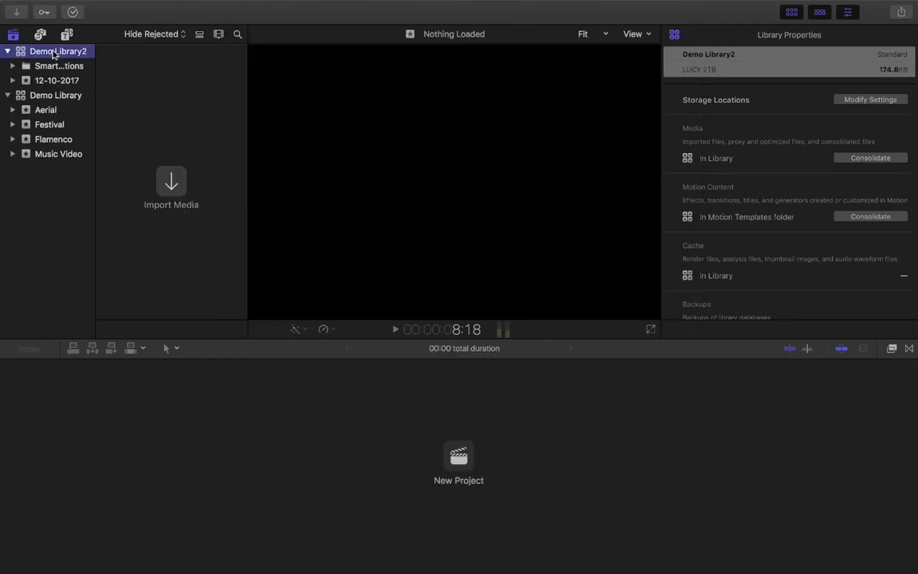
left_click(58, 96)
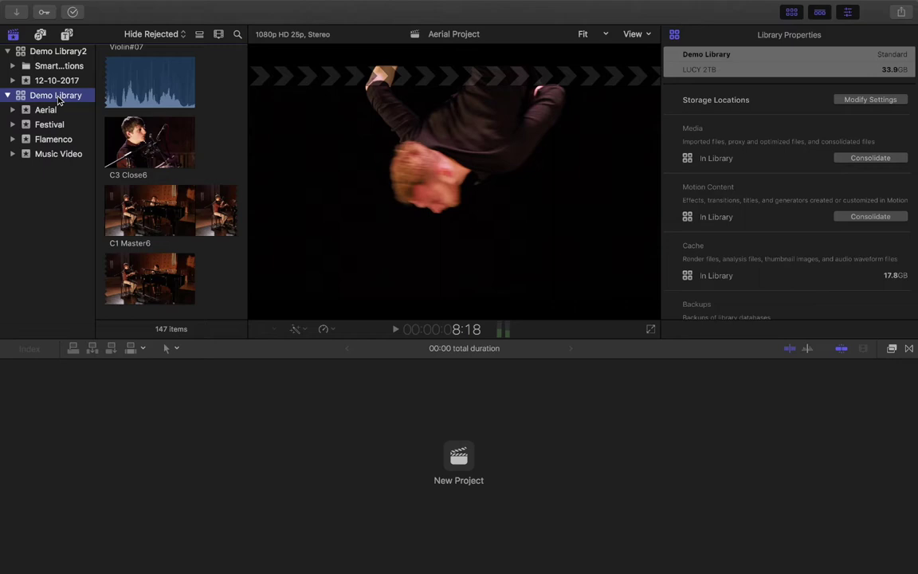
left_click(108, 7)
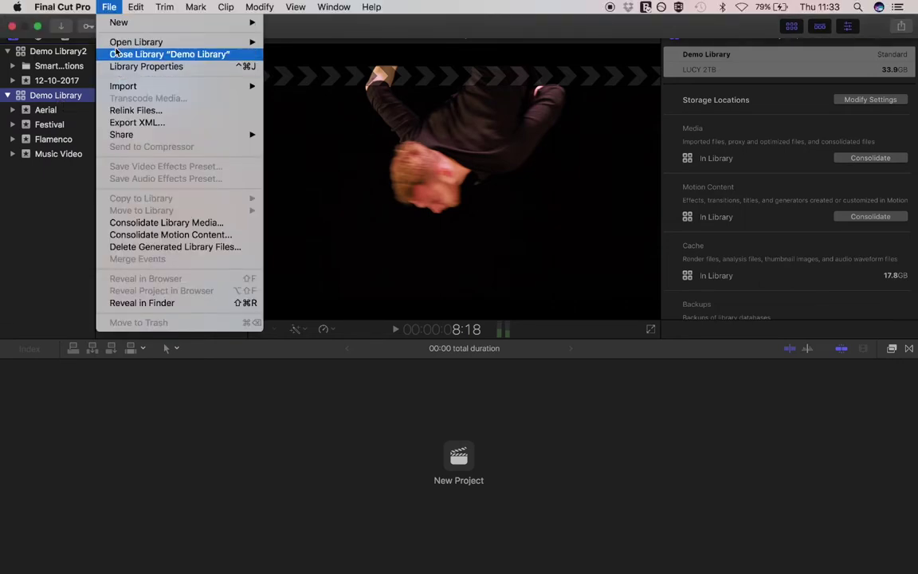
left_click(117, 53)
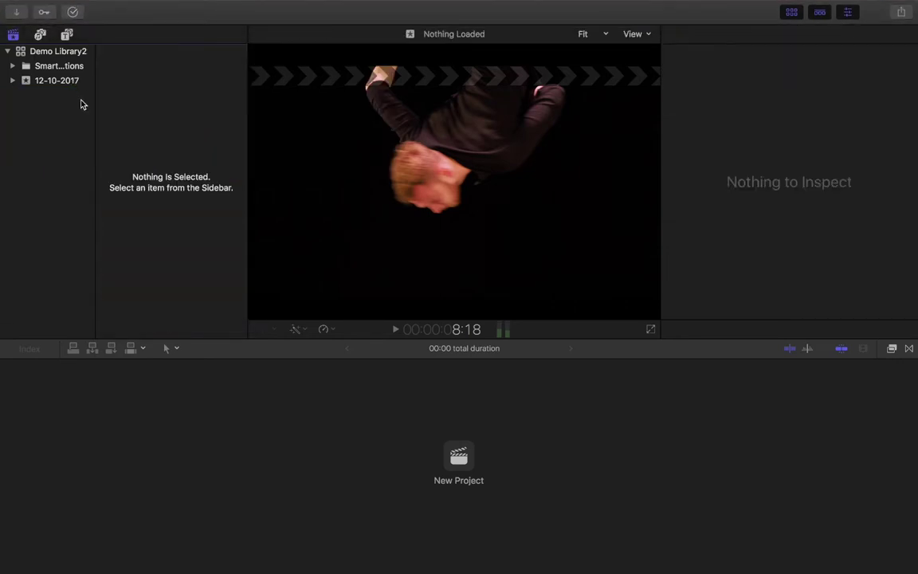
Select Demo Library2 to show its properties: 174.8 KB on LUCY 2TB.
left_click(34, 49)
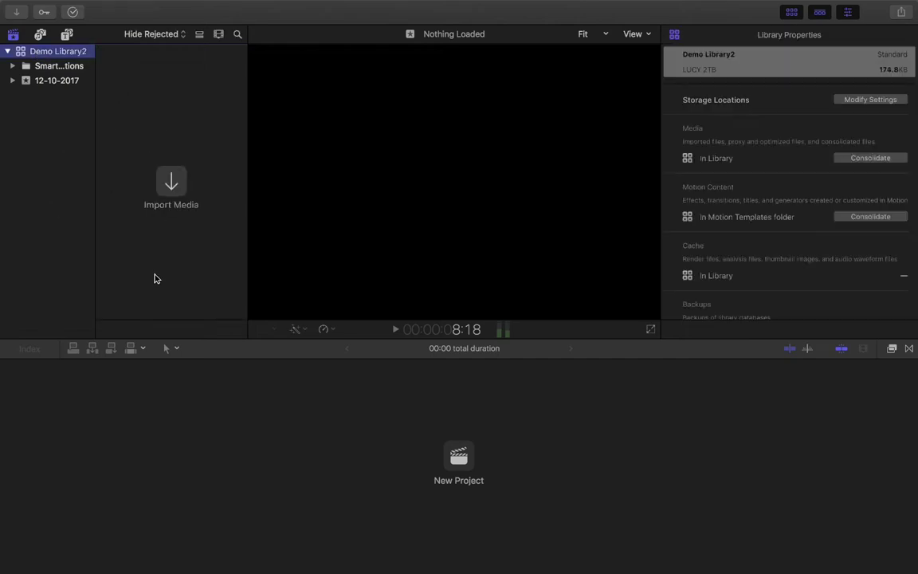
left_click(42, 80)
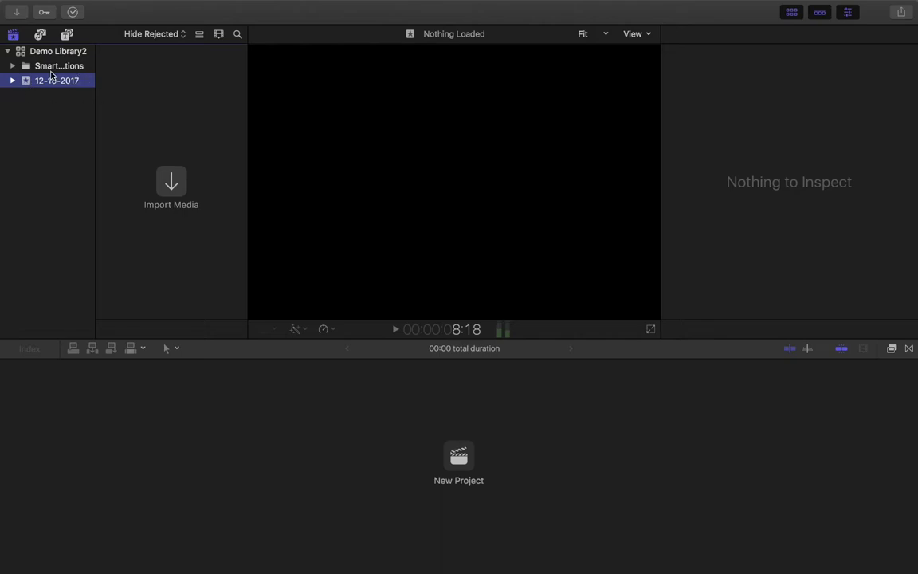
left_click(48, 67)
left_click(64, 83)
left_click(53, 55)
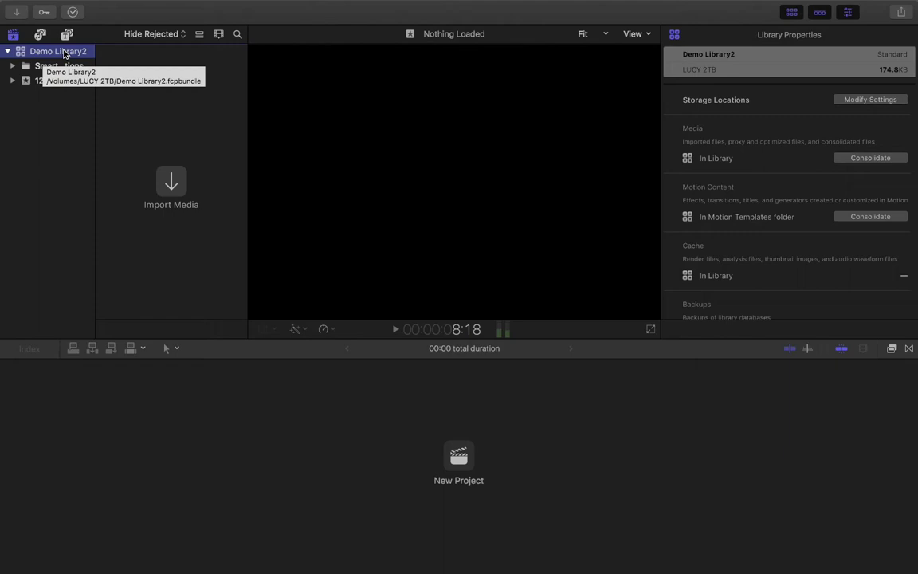
key("ctrl+Left")
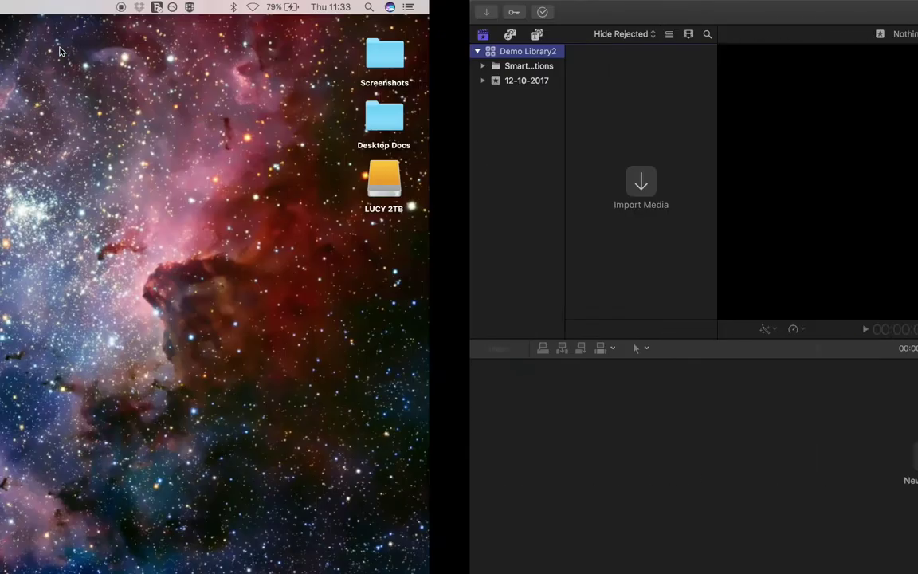
double_click(872, 177)
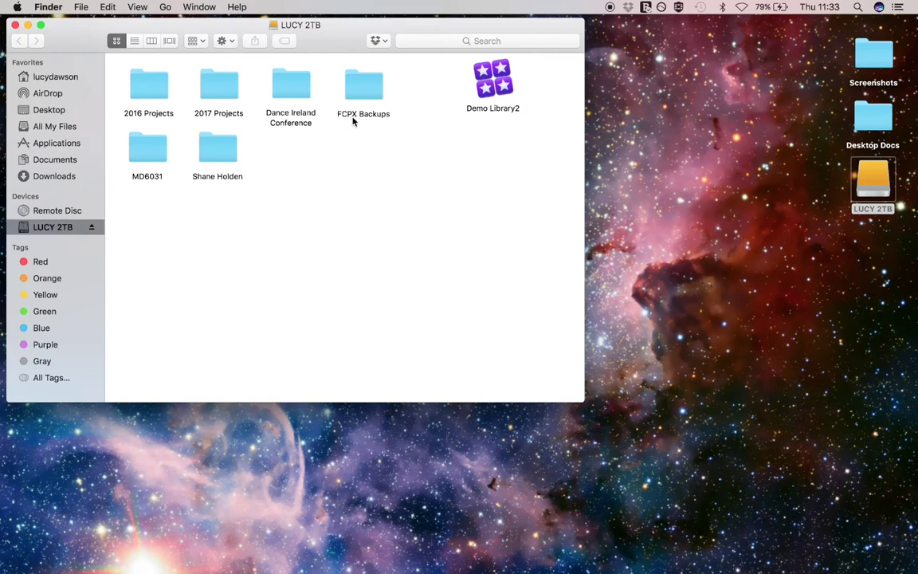
left_click_drag(498, 94, 440, 96)
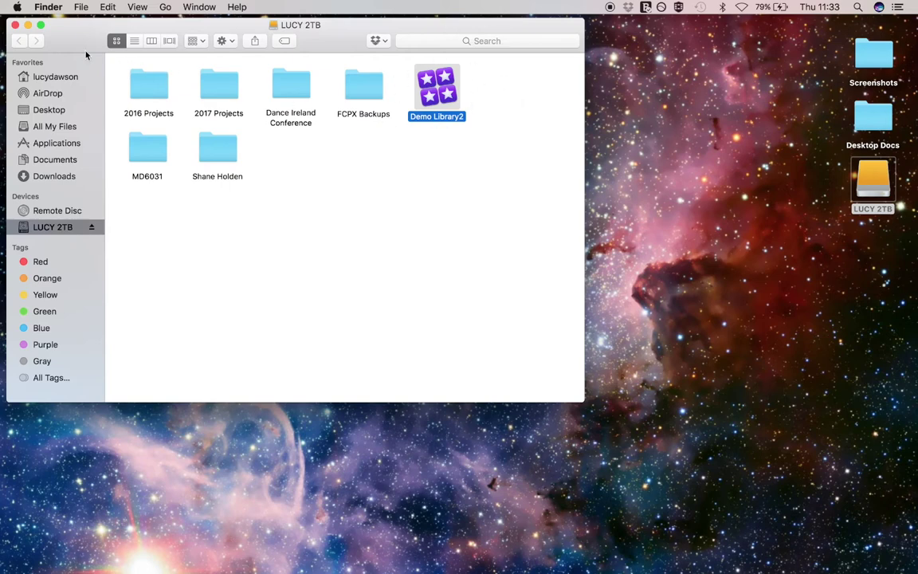
left_click(15, 25)
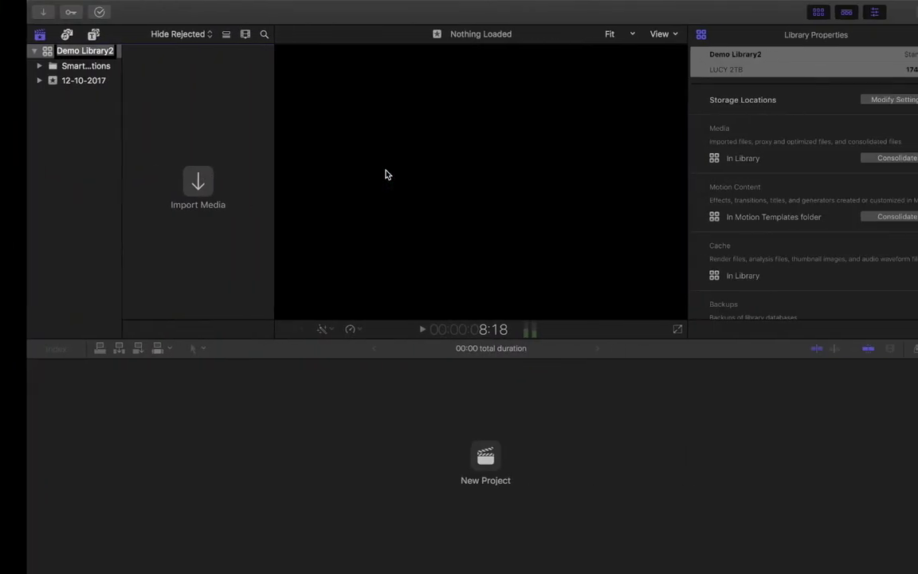
In Demo Library2's storage settings, set Motion Content to In Library.
left_click(32, 51)
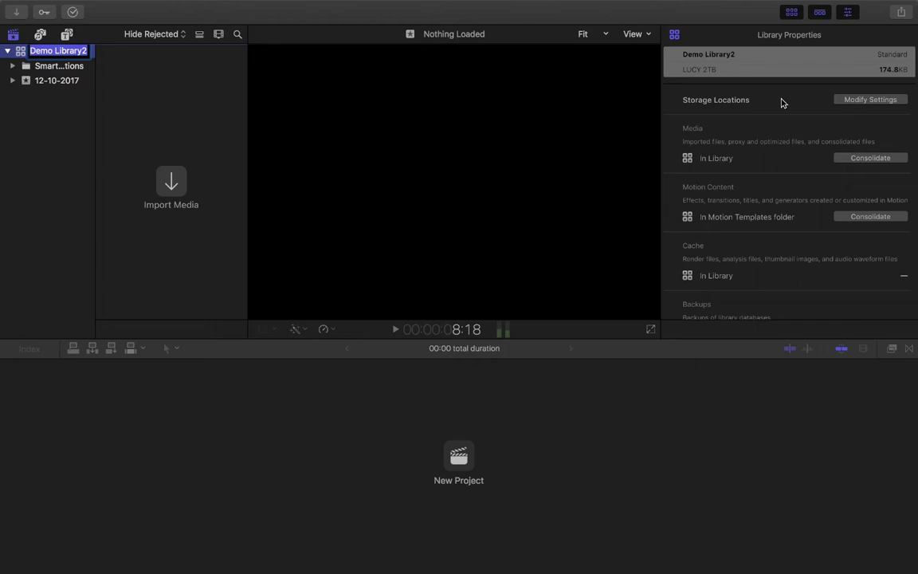
left_click(868, 101)
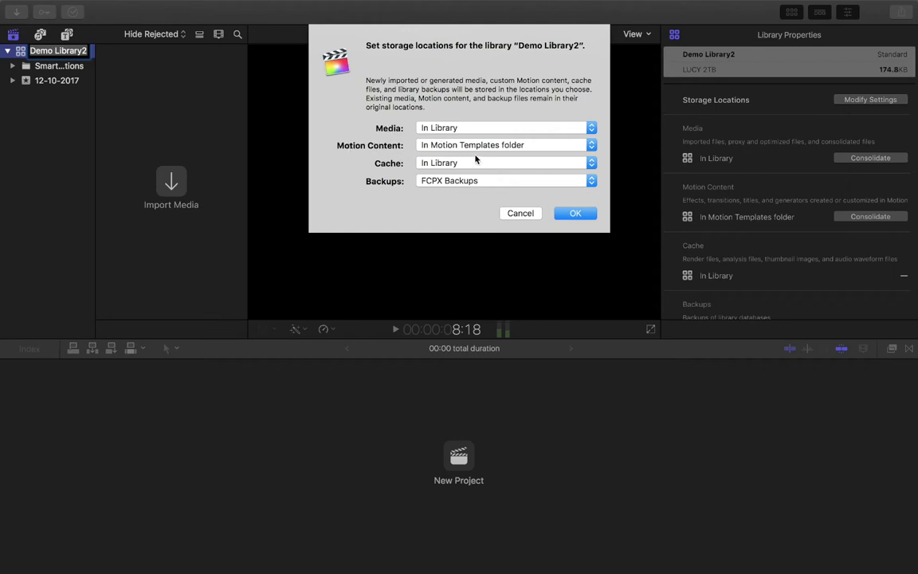
left_click(593, 149)
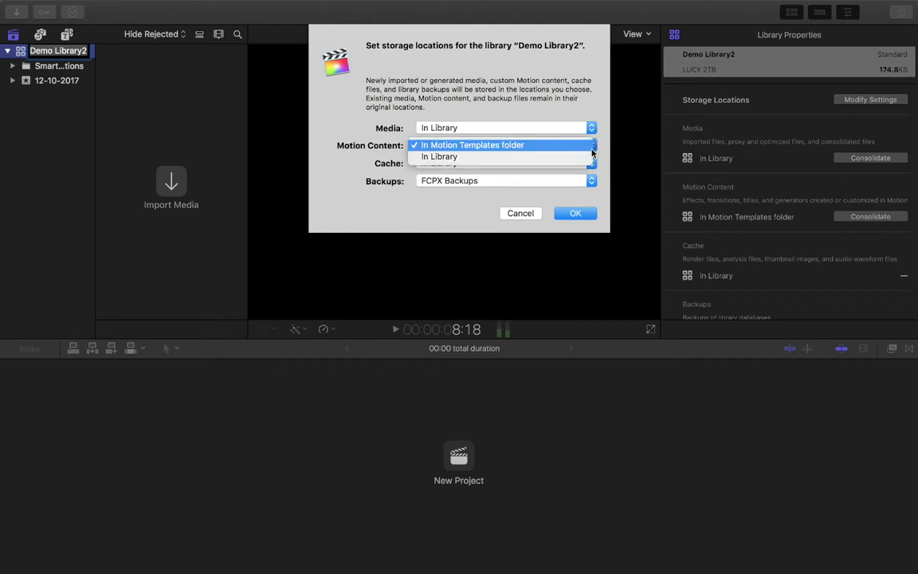
left_click(561, 158)
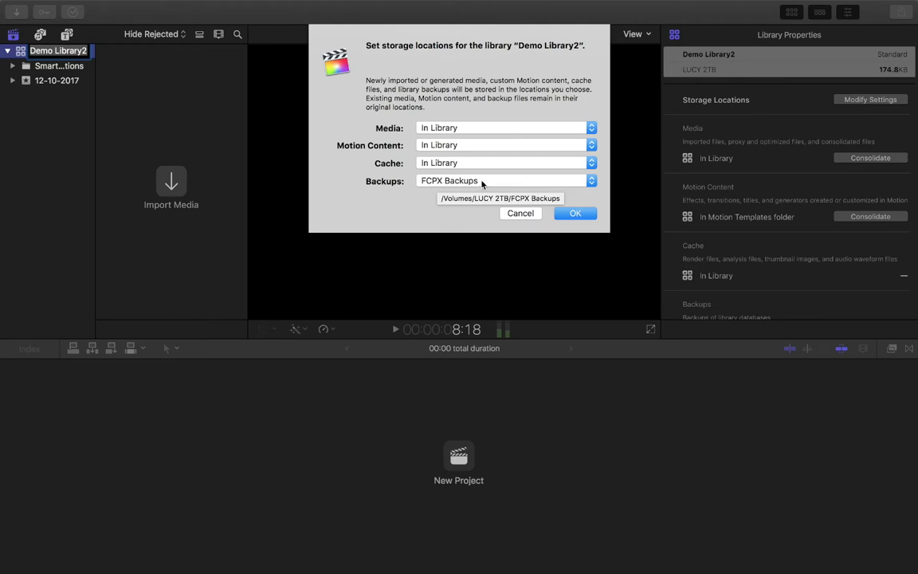
left_click(592, 182)
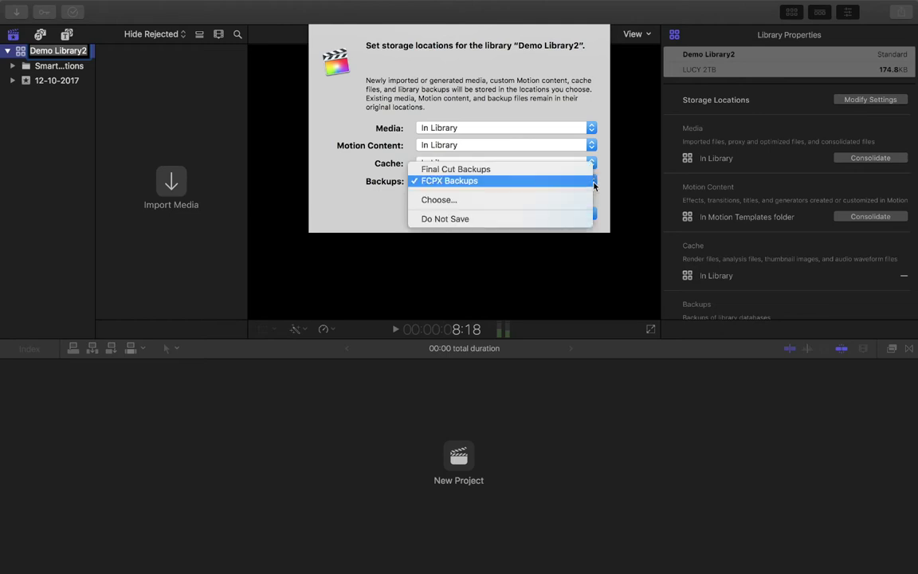
Set backups to the FCPX Backups folder on LUCY 2TB and confirm with OK.
left_click(441, 201)
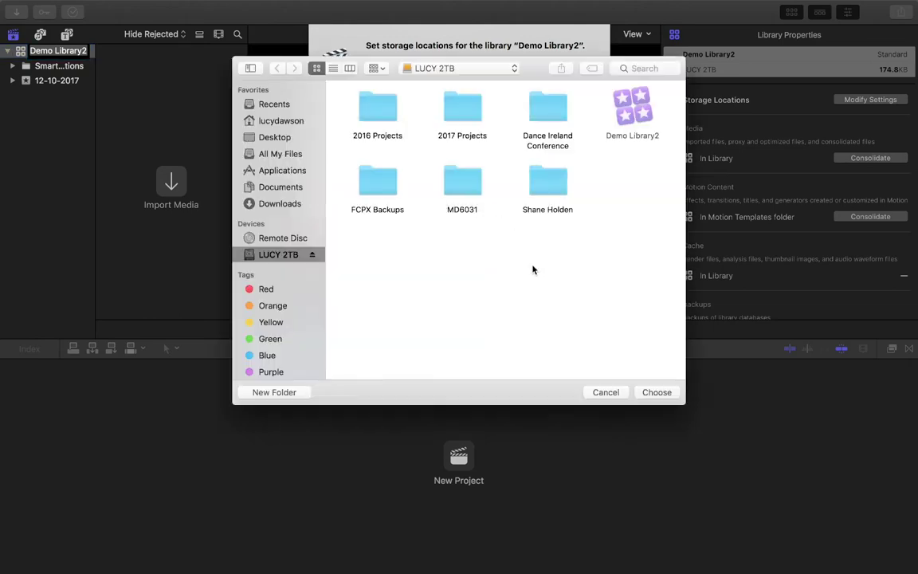
left_click(255, 238)
left_click(263, 254)
left_click(370, 189)
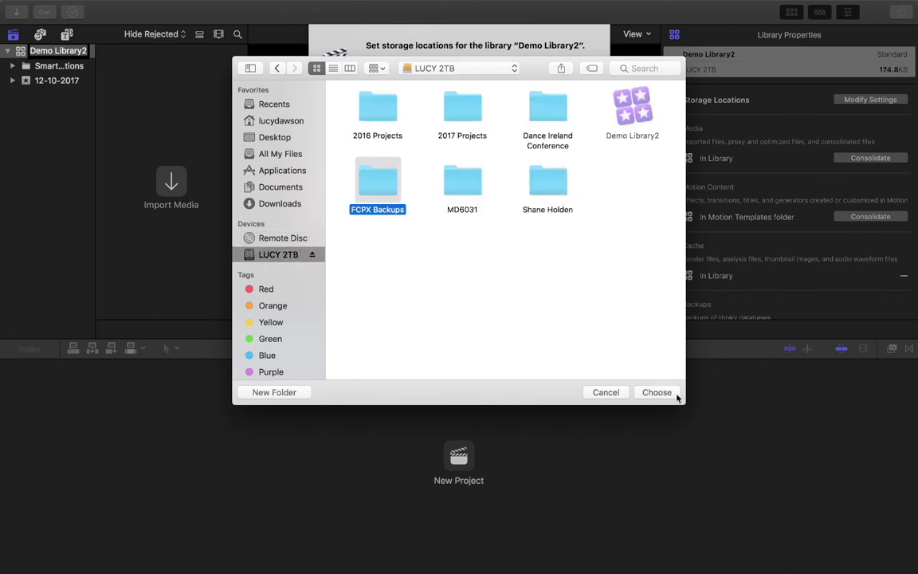
left_click(653, 393)
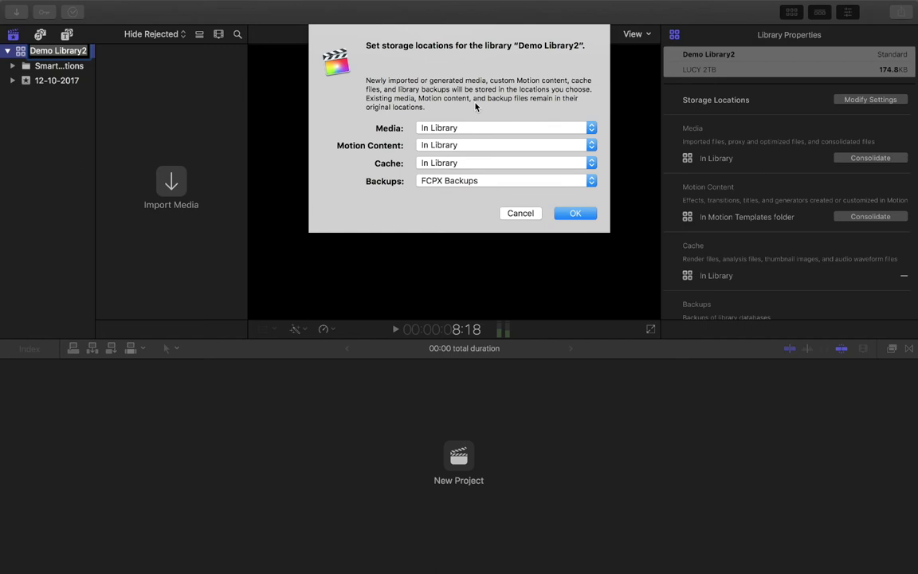
left_click(588, 213)
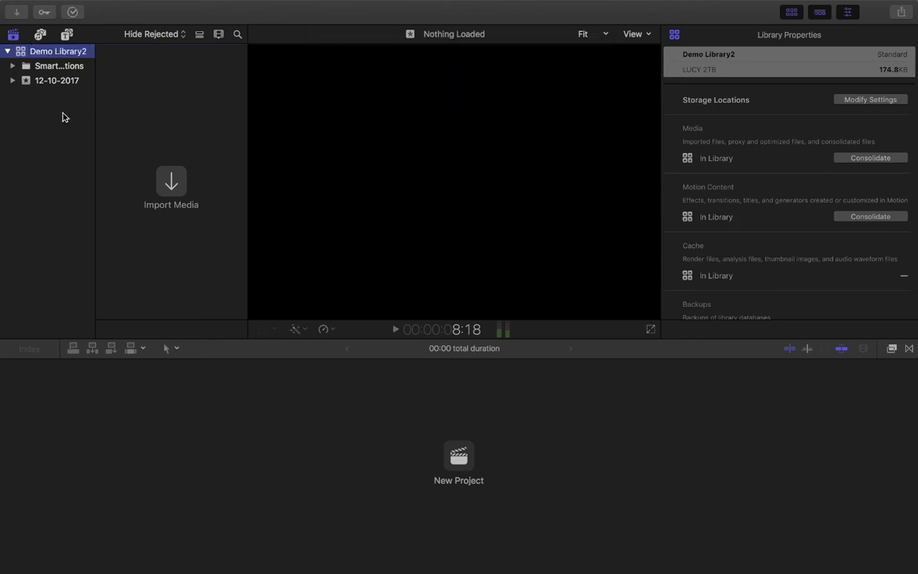
Close the LUCY 2TB Finder window listing Demo Library2 and FCPX Backups.
left_click(33, 53)
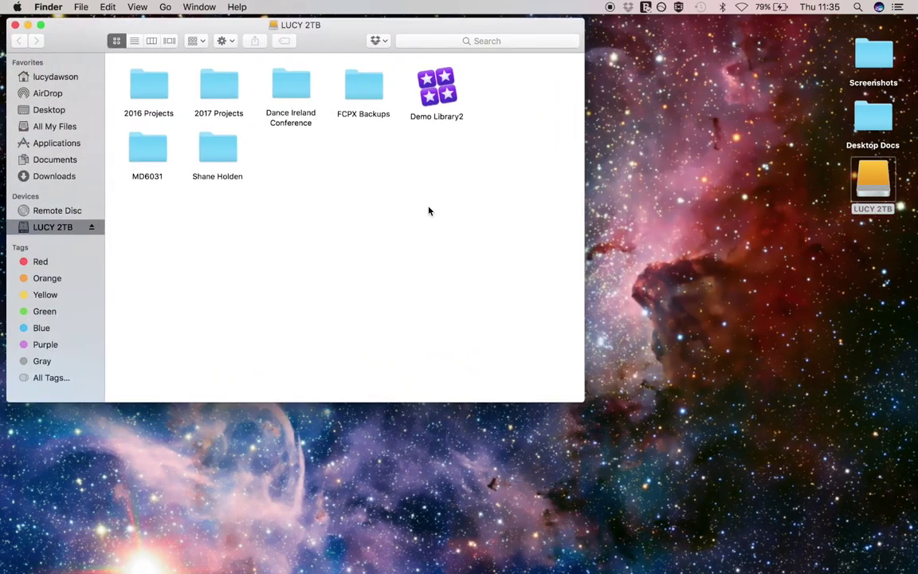
left_click(438, 87)
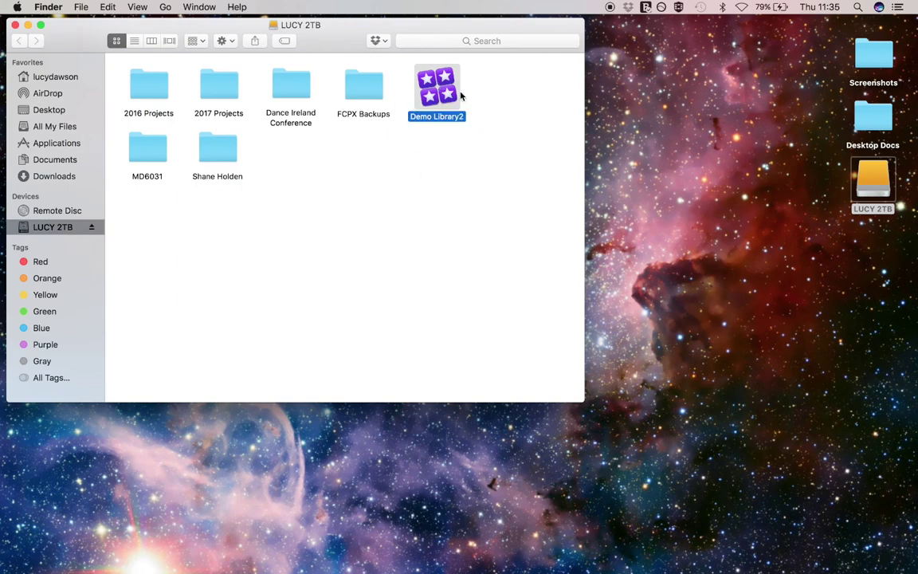
left_click(469, 97)
left_click(15, 24)
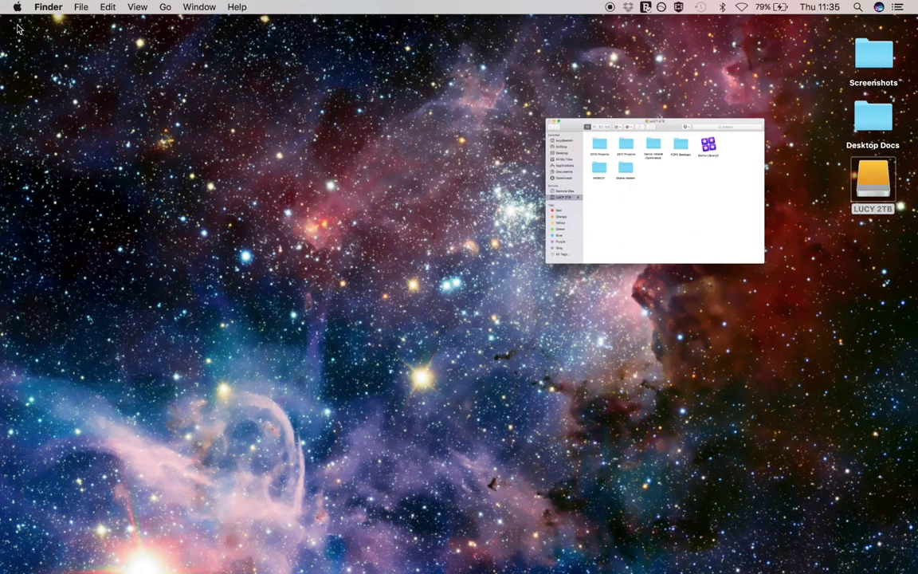
left_click(877, 271)
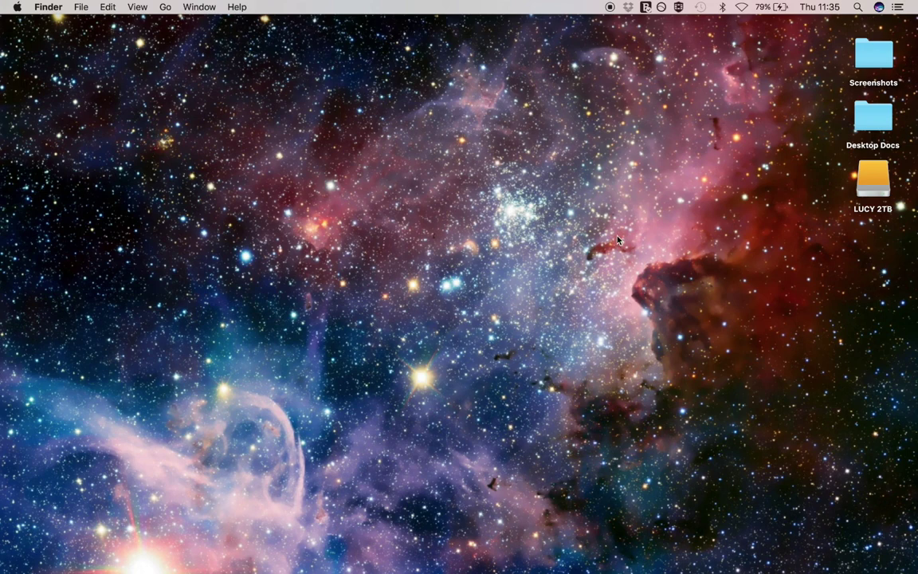